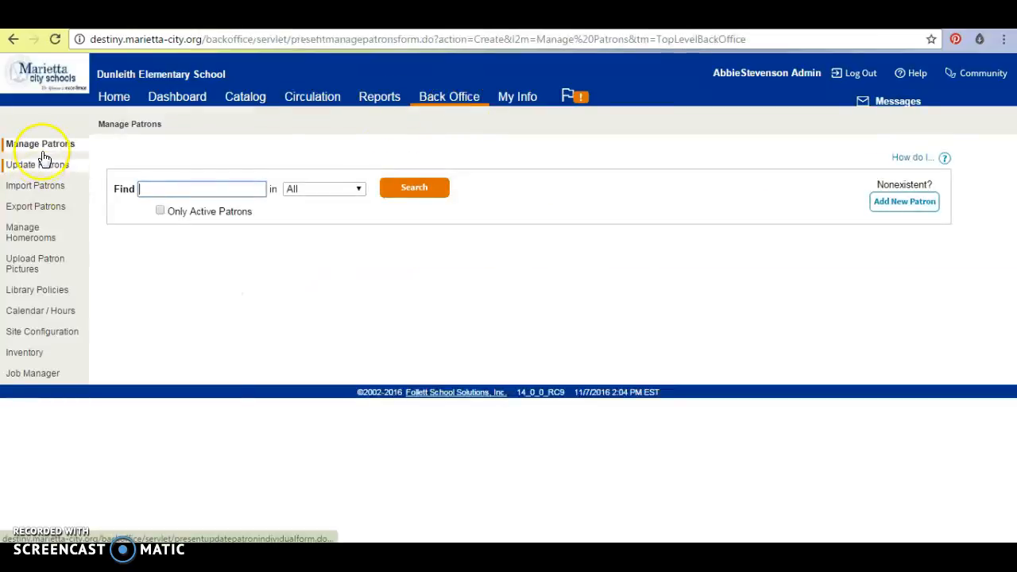
Open Update Patrons and examine the choices for the update basis, the changeable patron fields and the search field
click(38, 166)
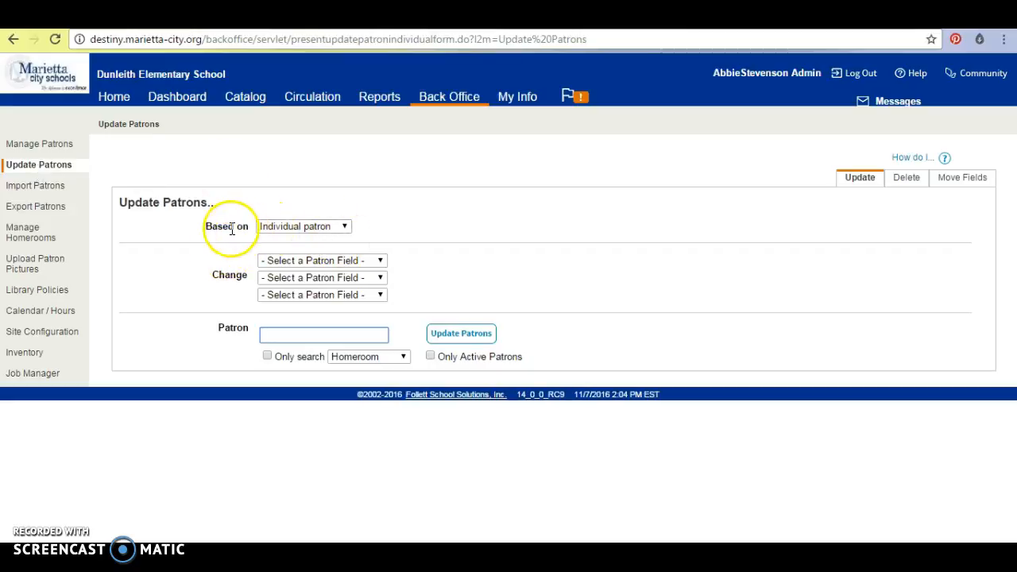
click(349, 228)
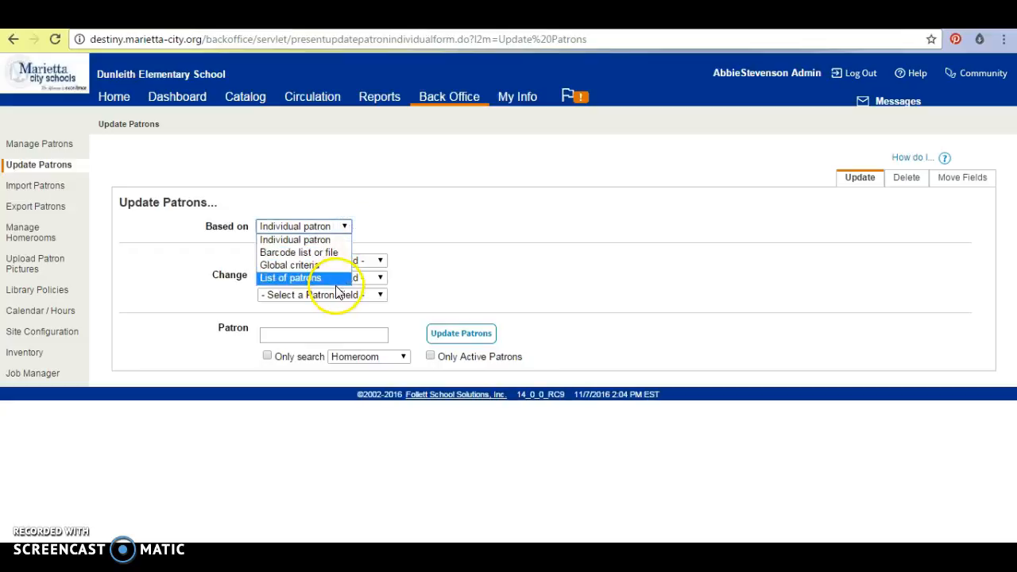
click(464, 224)
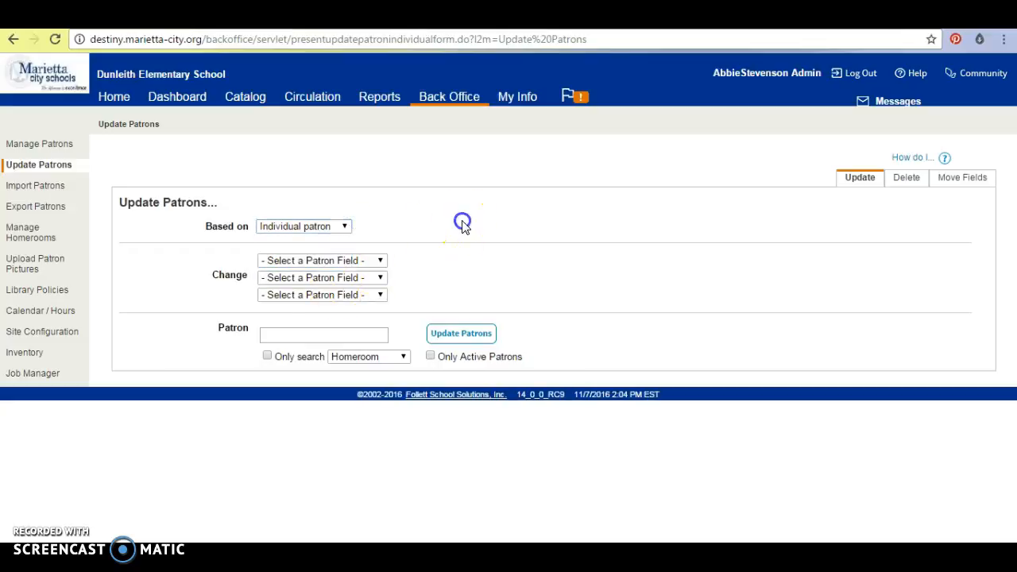
click(210, 275)
drag(210, 275, 232, 272)
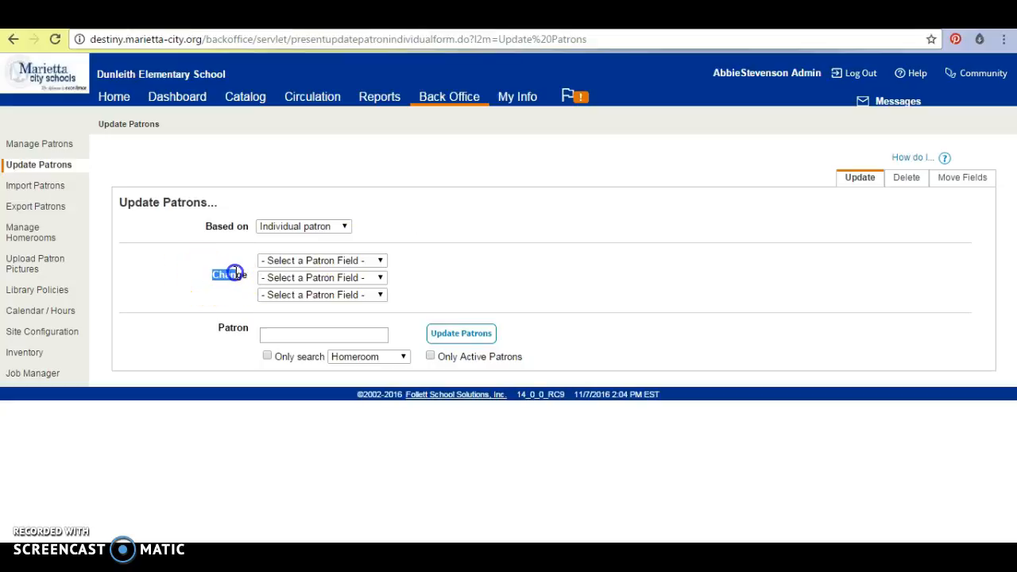
click(381, 262)
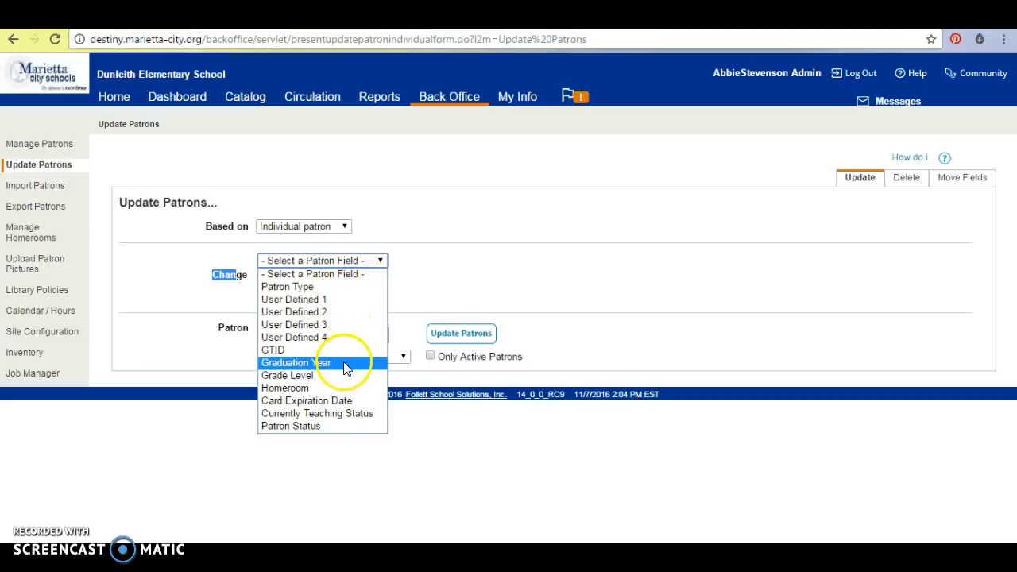
click(464, 276)
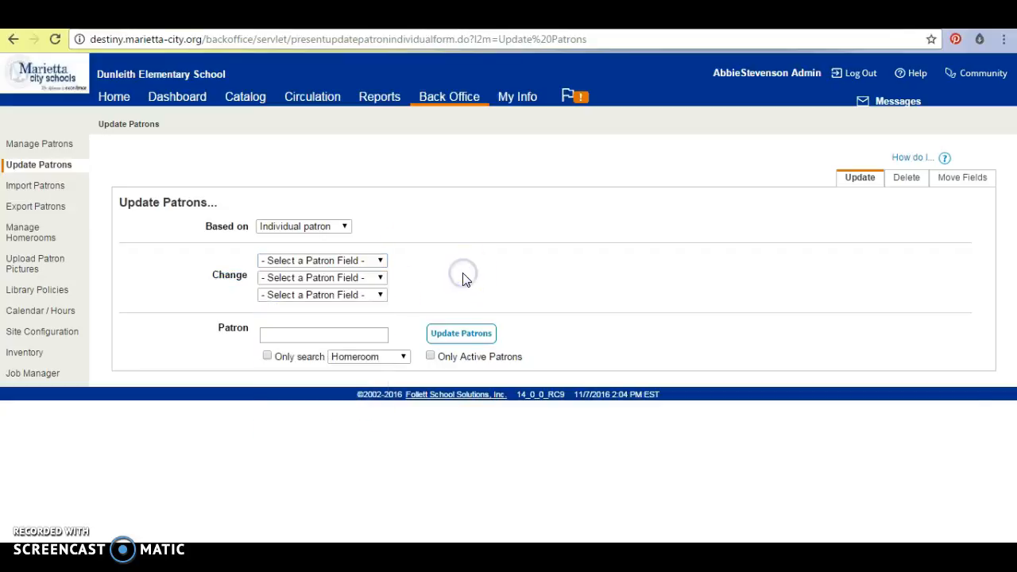
click(382, 277)
click(381, 277)
click(403, 359)
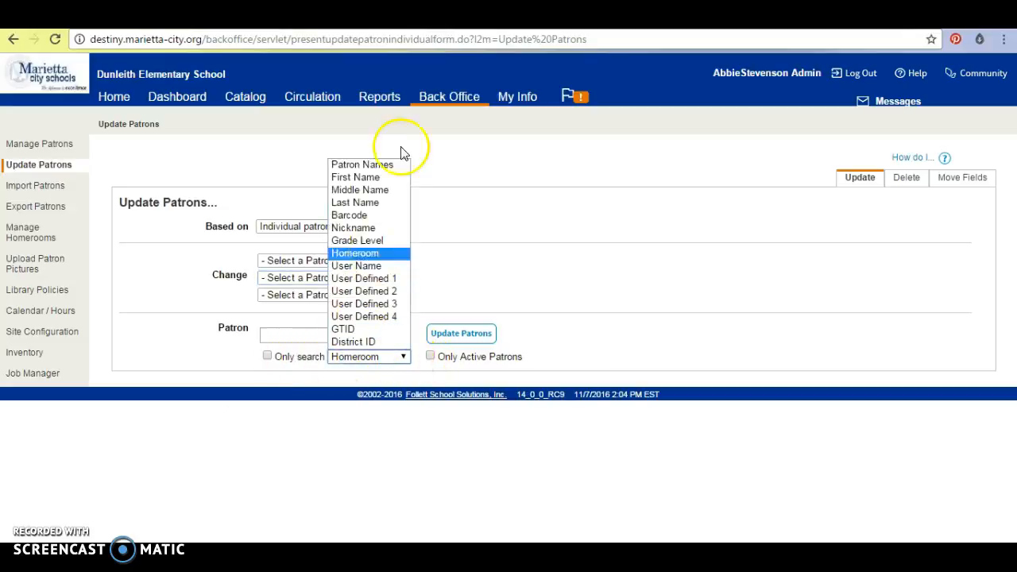
click(527, 216)
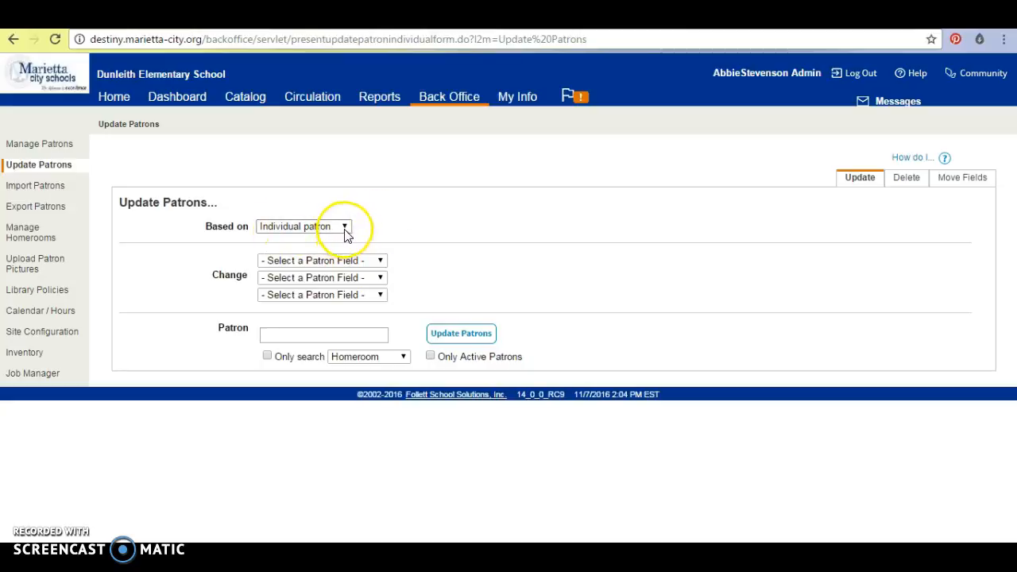
Set the individual patron update to change Homeroom to 1F
click(380, 260)
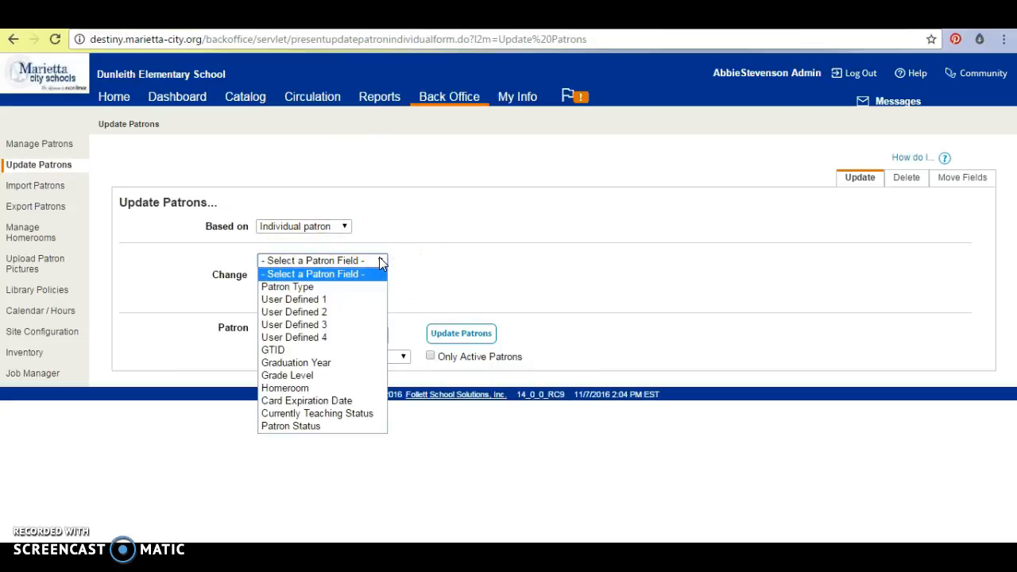
click(342, 387)
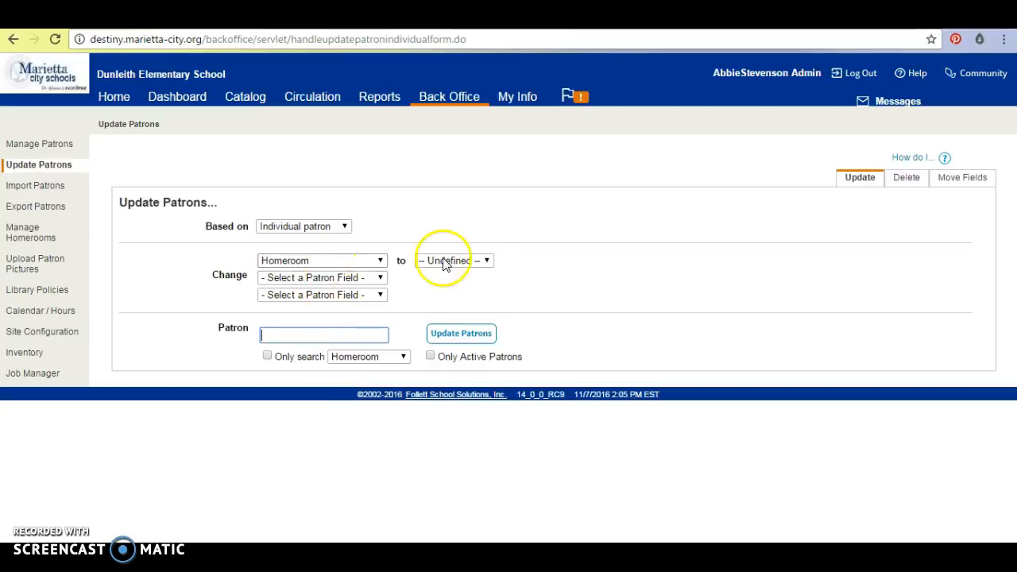
click(485, 263)
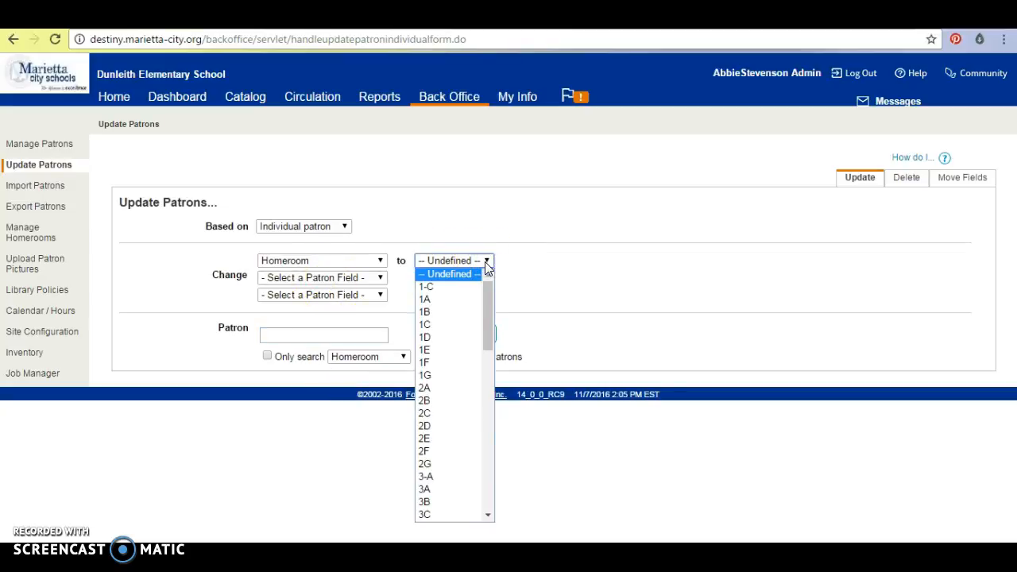
click(459, 362)
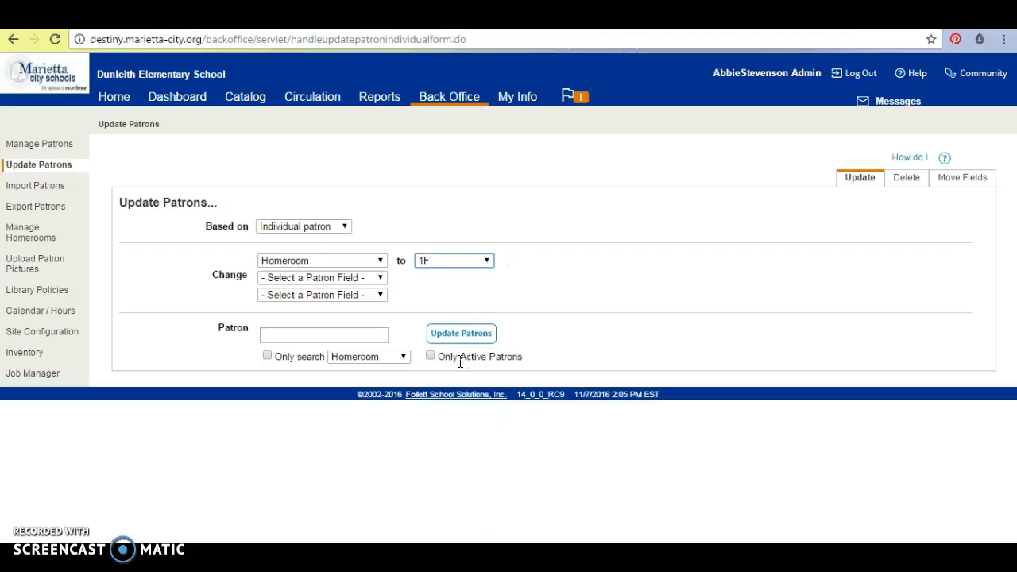
Enter the student's ID number as the patron and apply the update
click(314, 336)
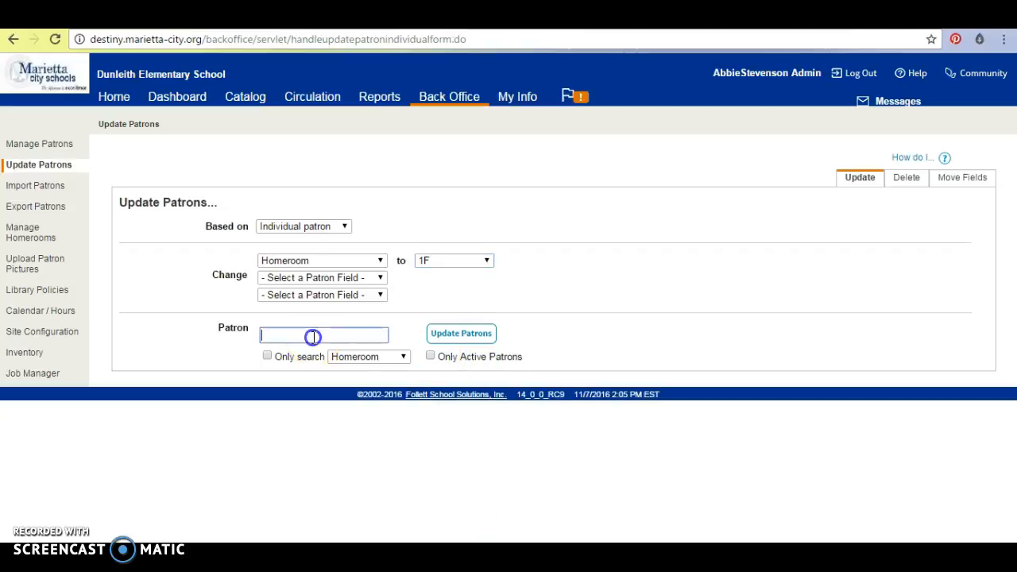
text(00000)
click(310, 348)
click(462, 339)
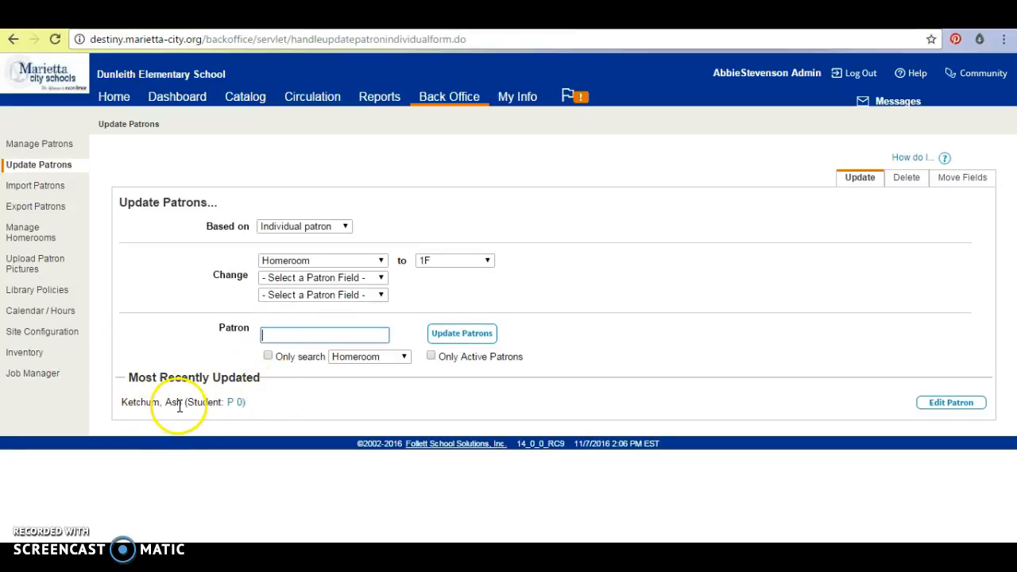
Open the recently updated student's status record and check the grade level and homeroom
click(239, 404)
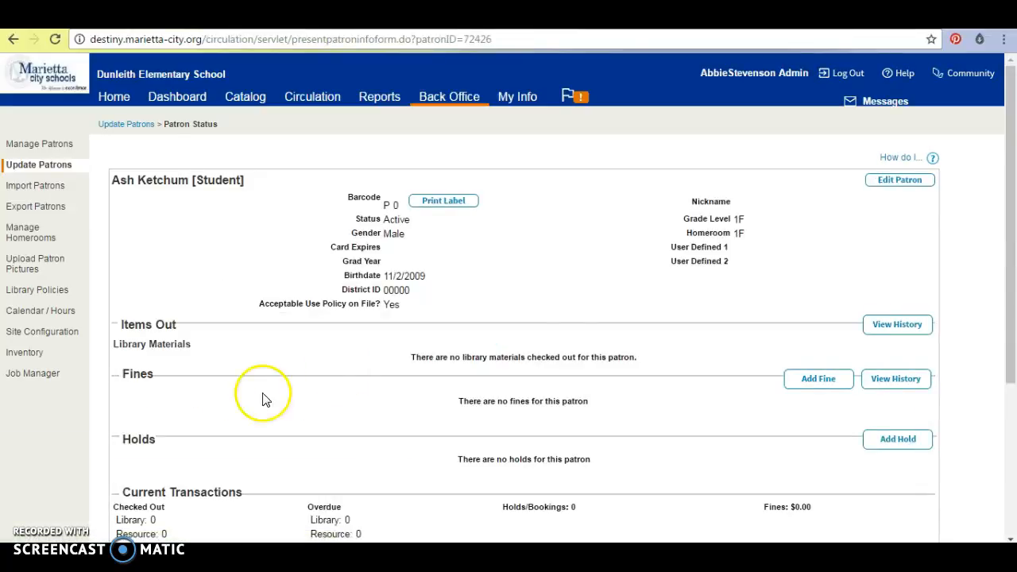
drag(678, 219, 763, 247)
click(763, 249)
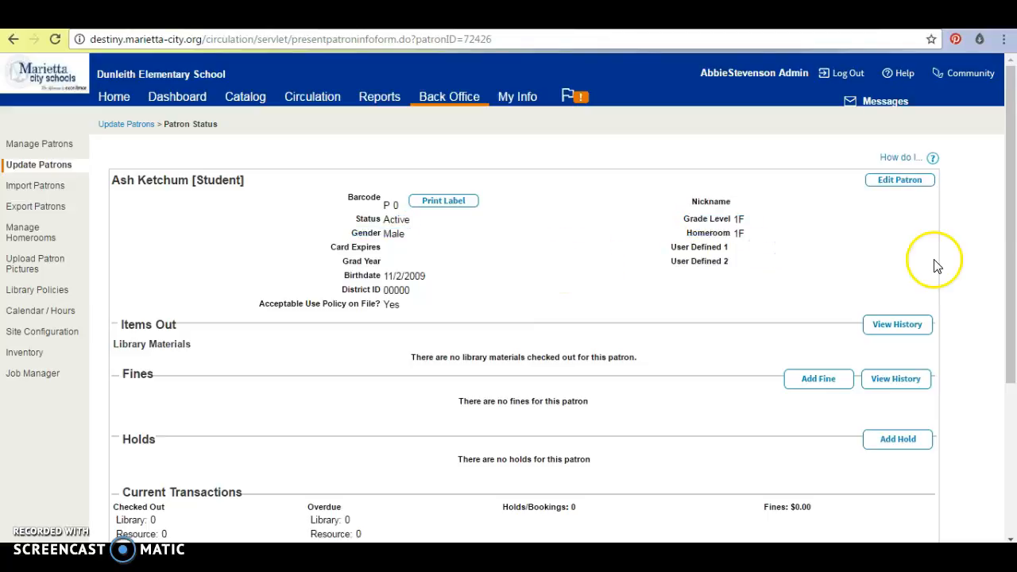
mouse_move(1011, 238)
mouse_down()
mouse_move(1013, 348)
mouse_move(1013, 218)
mouse_up()
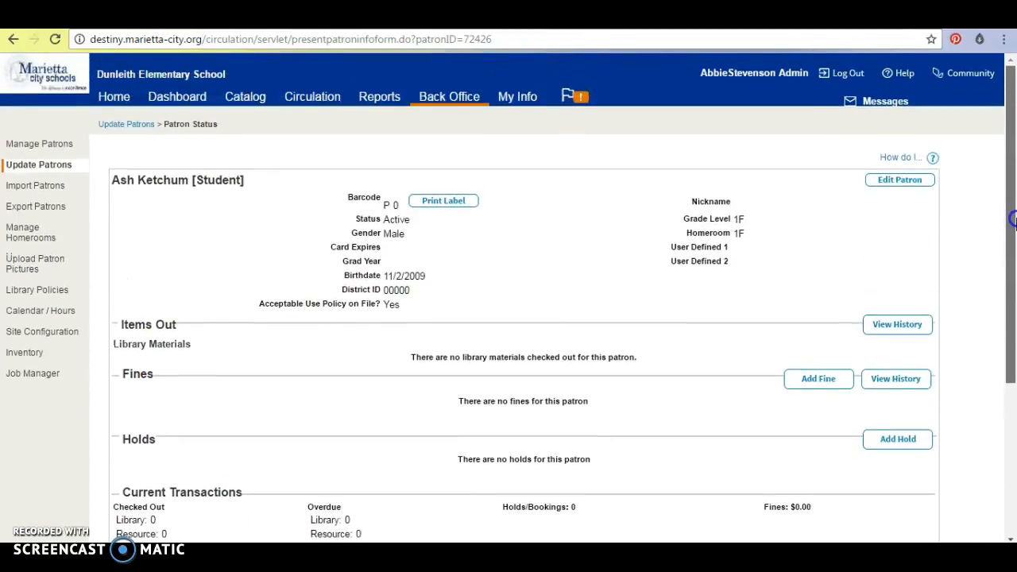
Return to Update Patrons and review the update basis and the second patron field's choices
click(51, 170)
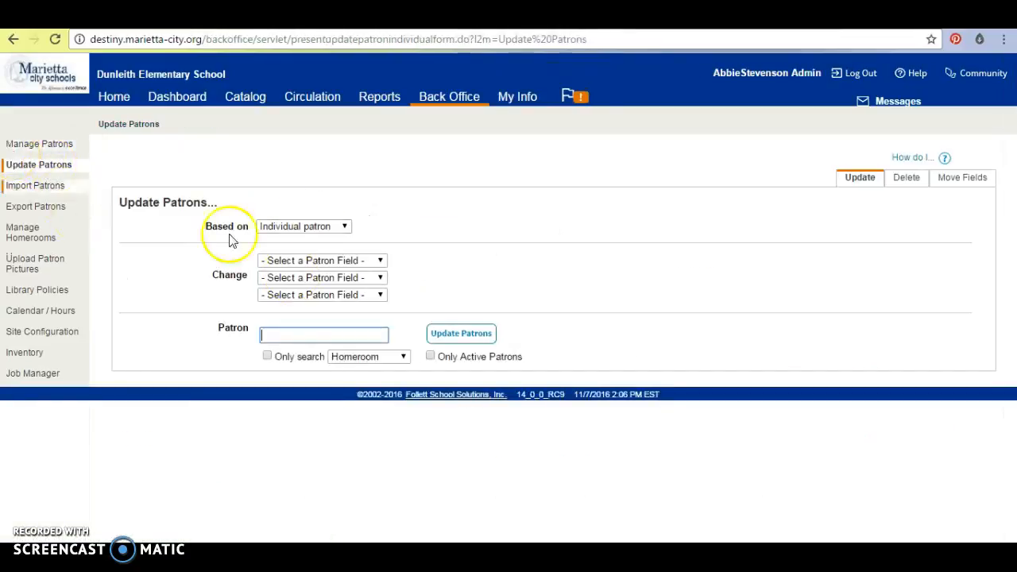
click(345, 228)
click(470, 271)
click(379, 278)
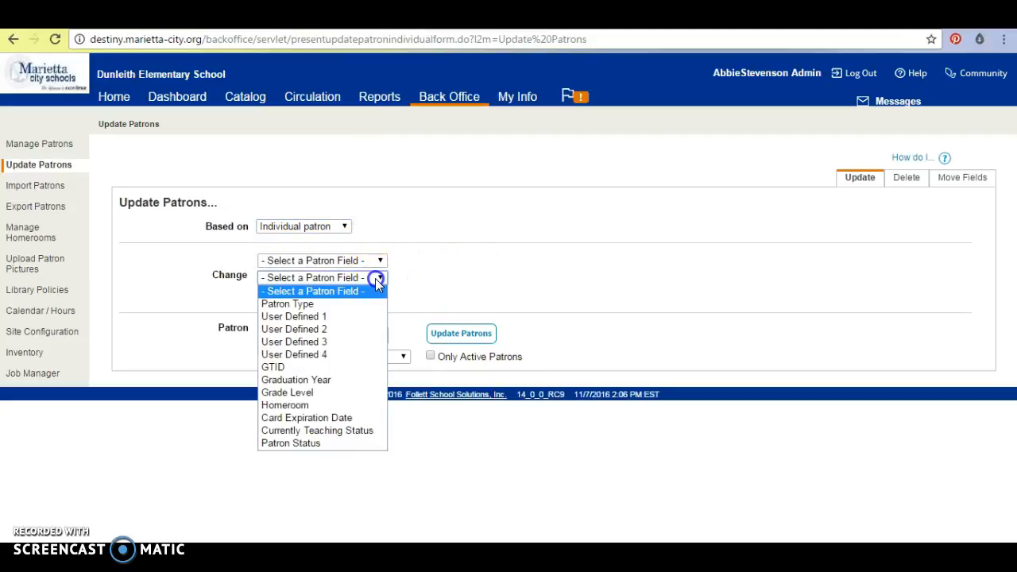
click(464, 268)
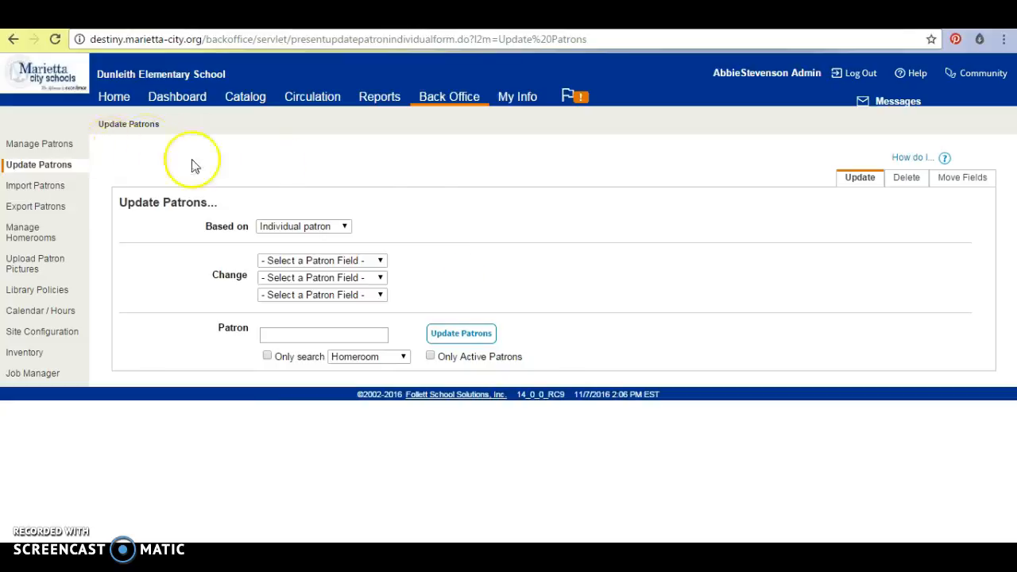
Search all fields in Manage Patrons for the student's last name
click(432, 106)
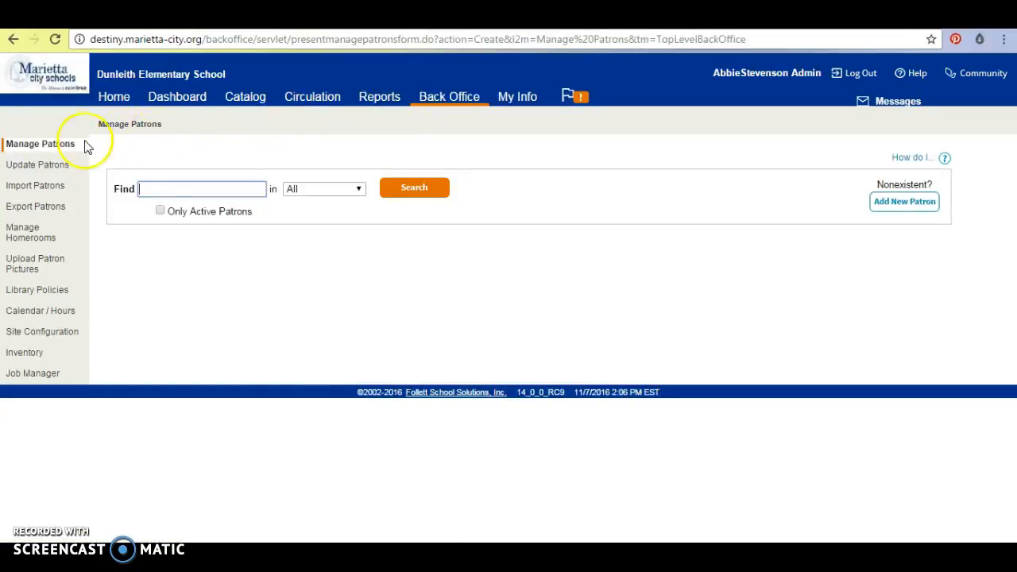
click(42, 148)
click(162, 190)
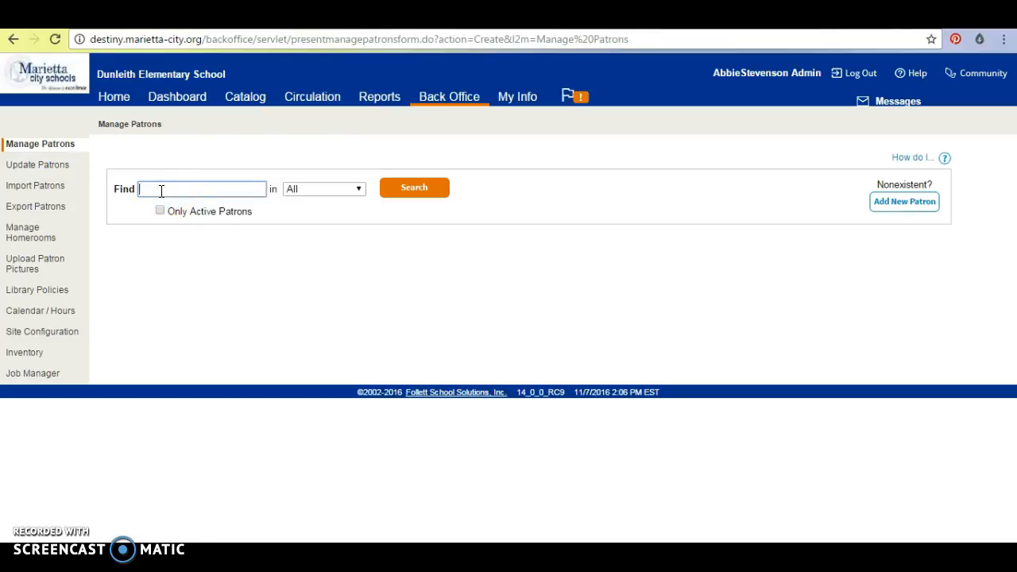
text(ketchum)
click(162, 208)
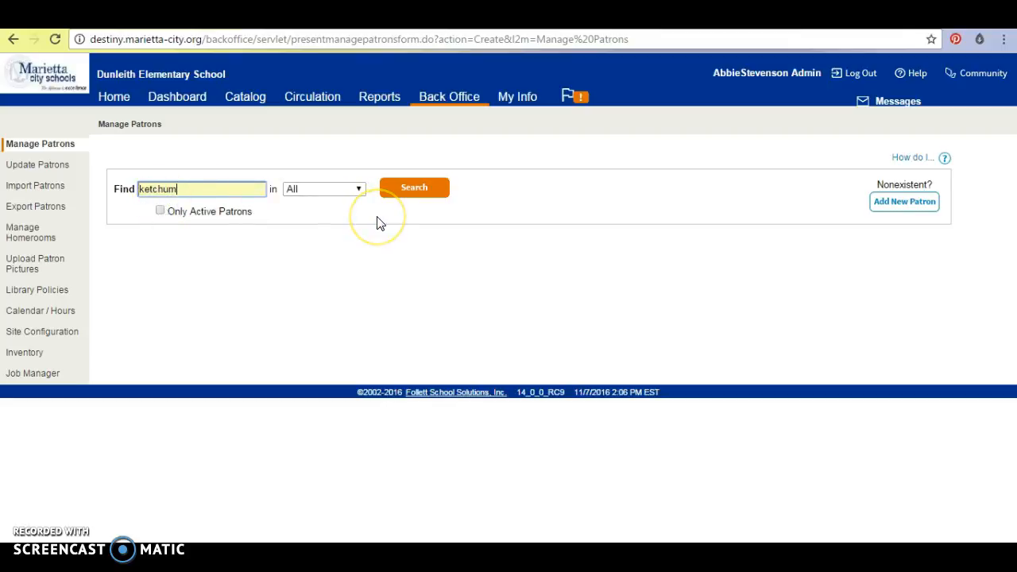
click(419, 192)
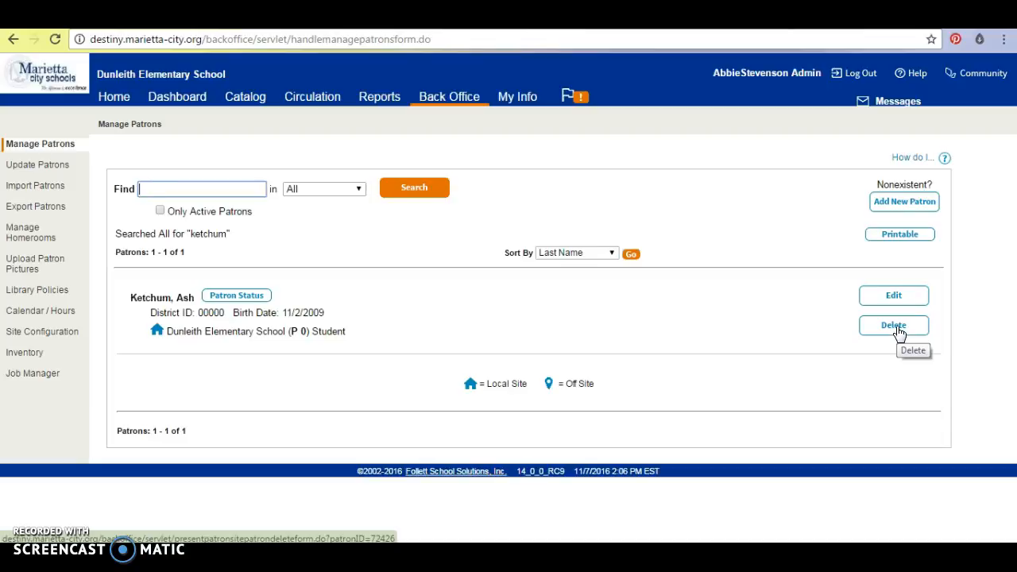
Open the Delete form of Update Patrons and examine what can be deleted and the available deletion bases
click(57, 170)
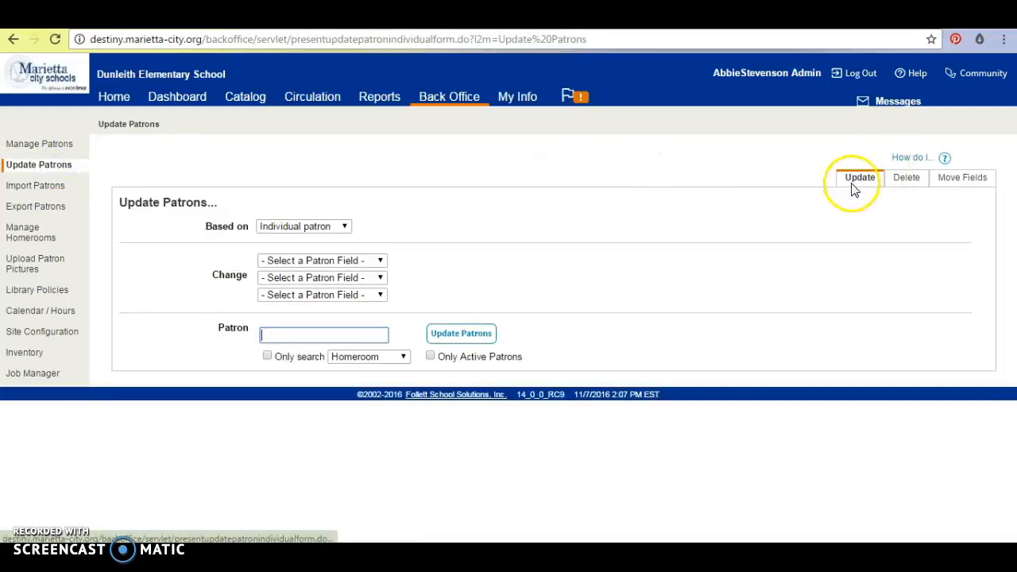
click(914, 183)
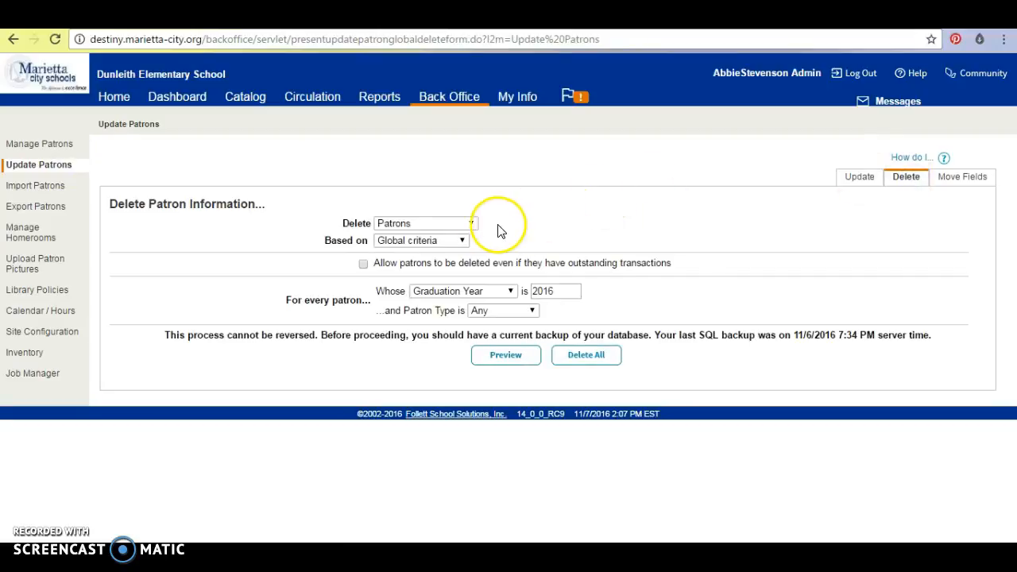
click(472, 224)
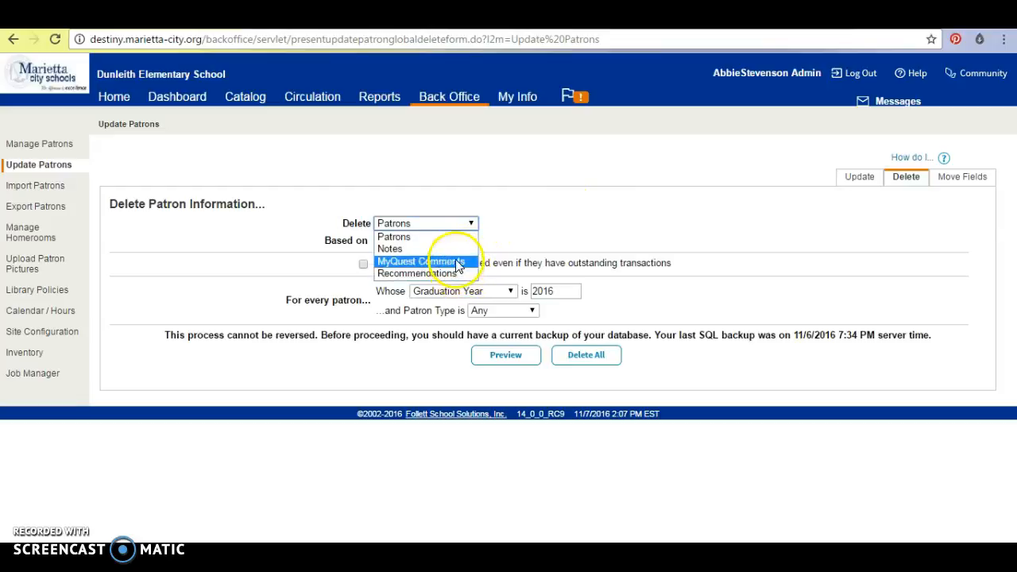
click(515, 226)
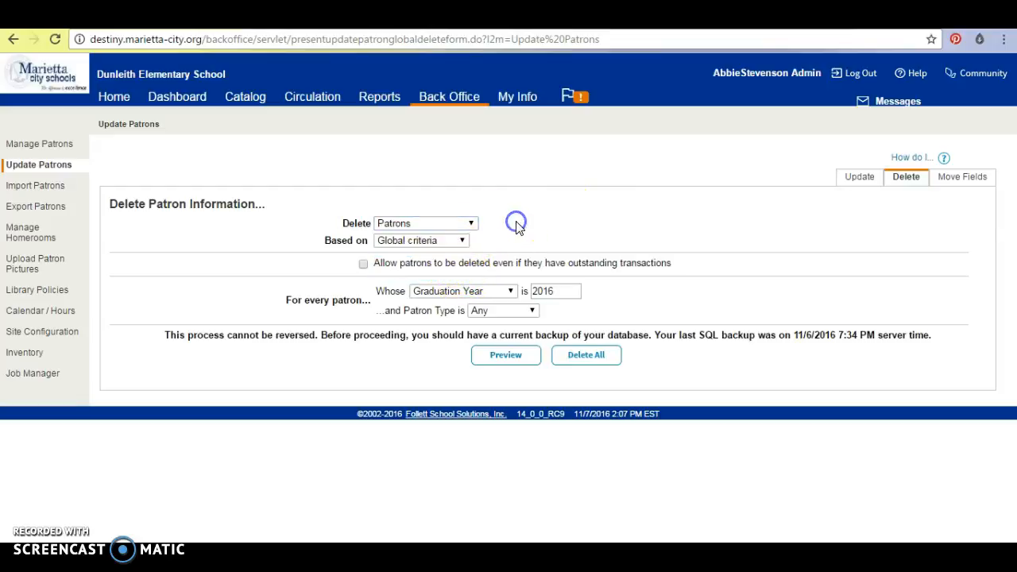
click(461, 242)
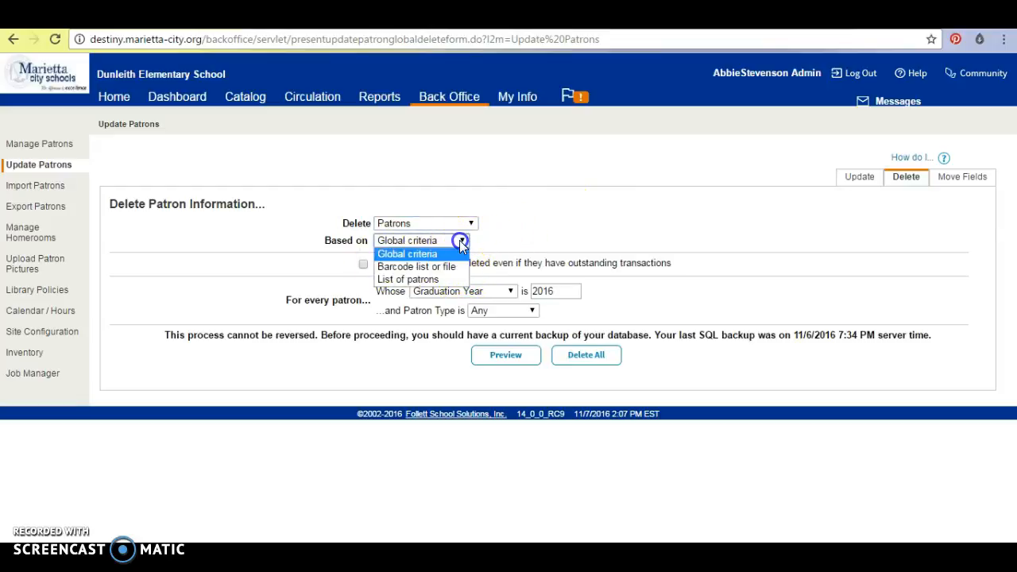
click(434, 282)
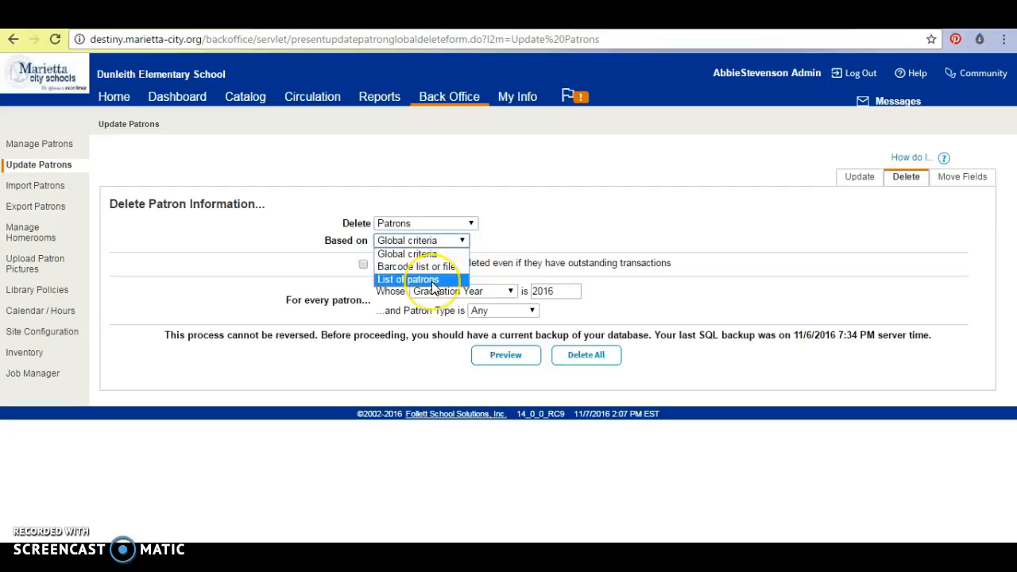
click(664, 206)
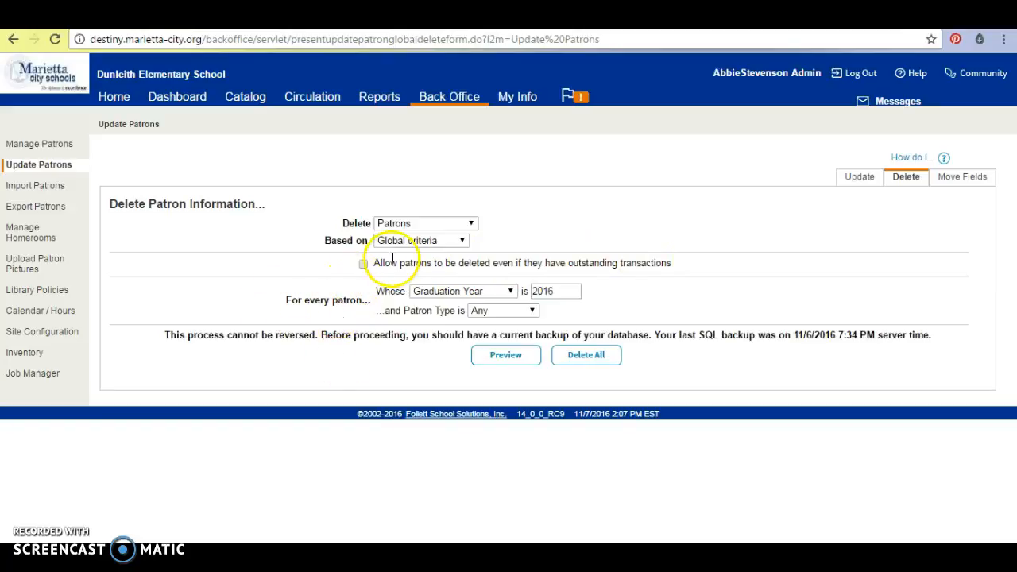
Examine the deletion criteria for every patron, including graduation year and the available patron types
drag(281, 306, 372, 310)
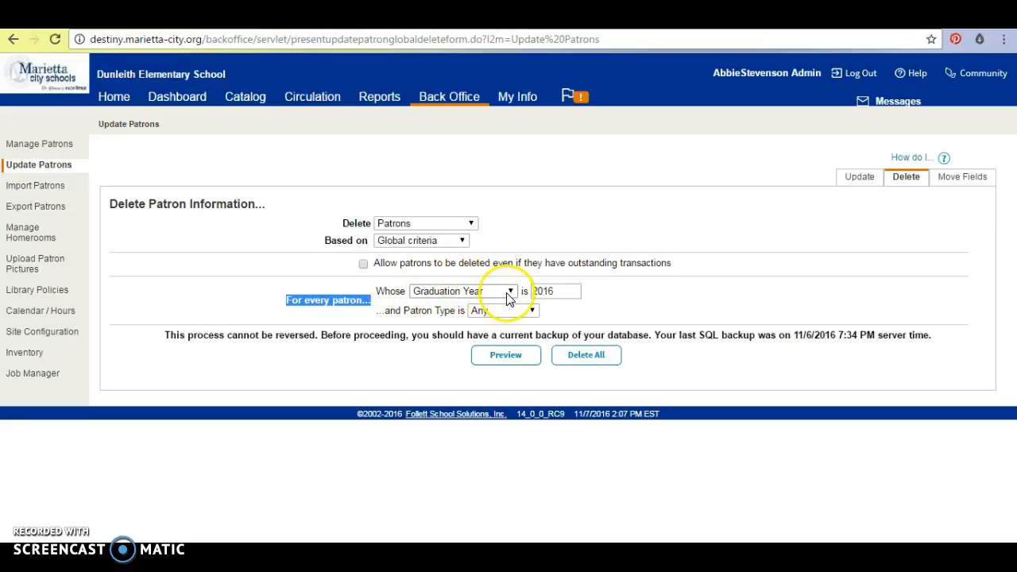
click(615, 294)
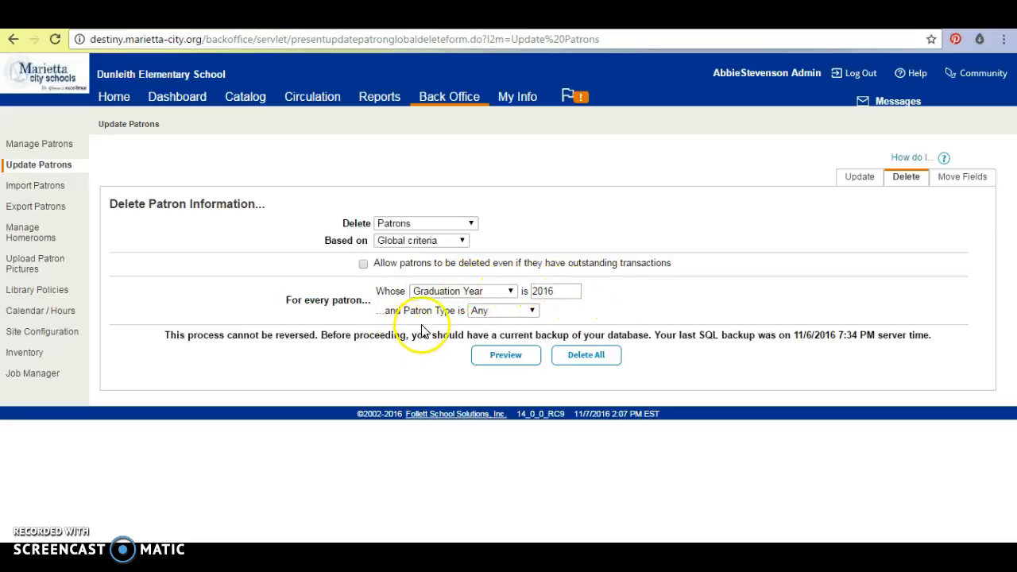
click(533, 311)
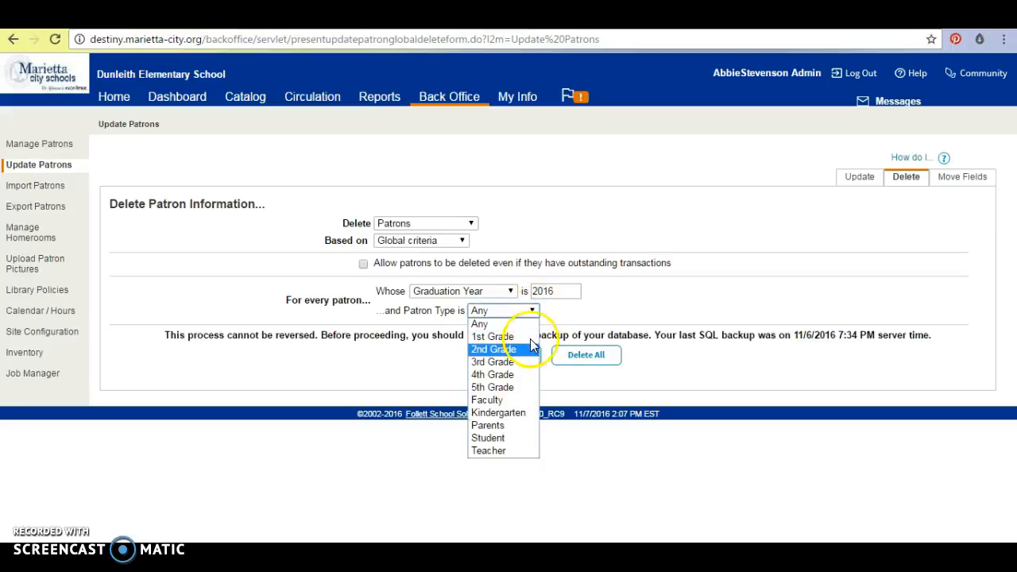
click(670, 280)
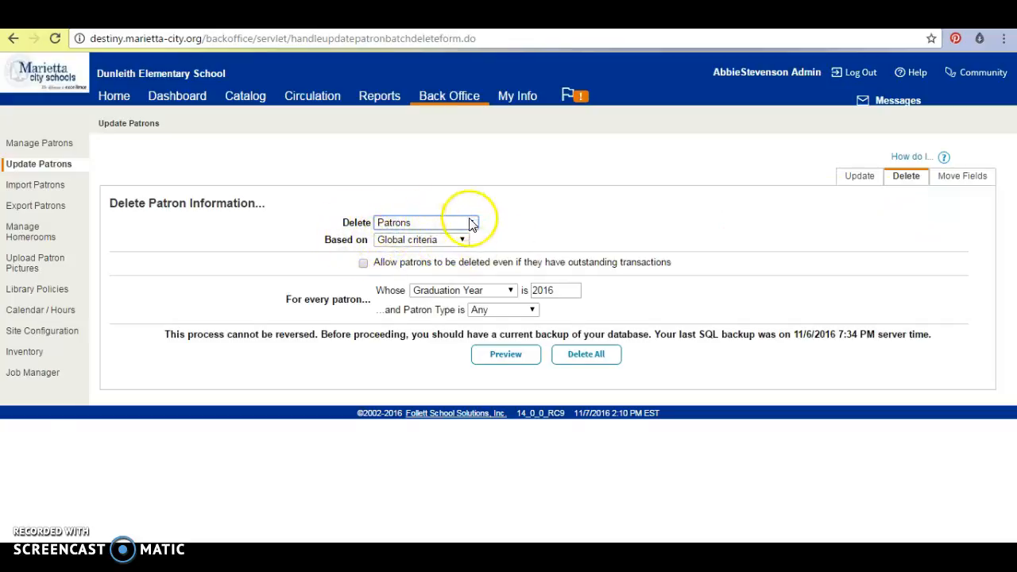
Base the patron deletion on a barcode list or file, and allow deletion of patrons with outstanding transactions
click(462, 240)
click(459, 267)
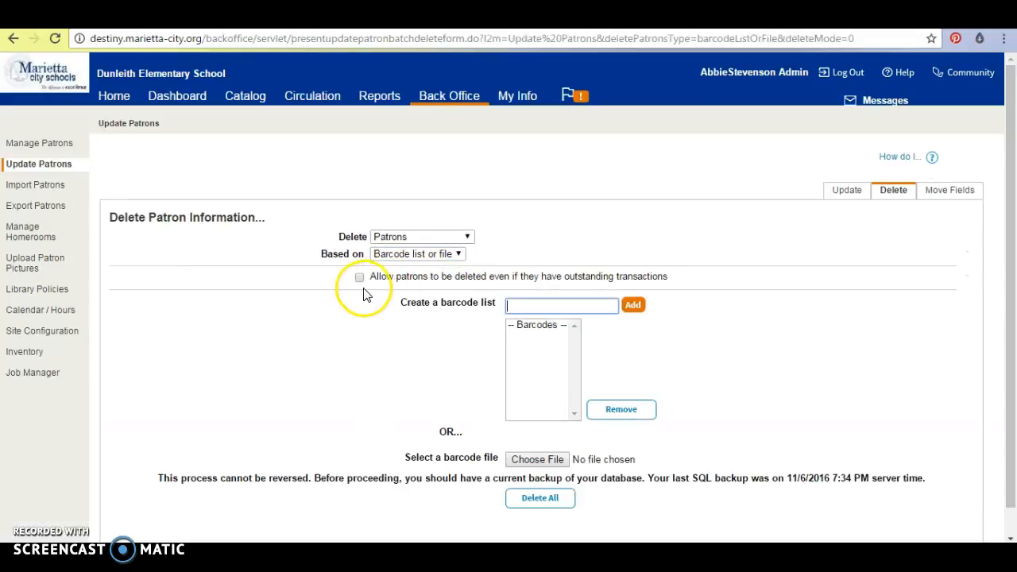
click(360, 278)
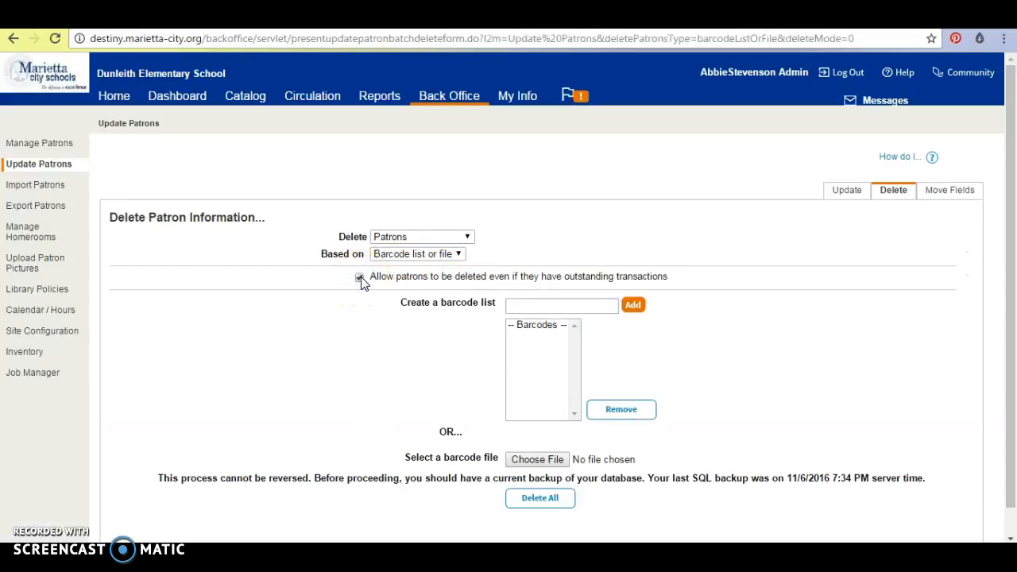
Add a placeholder barcode of five zeros to the list of patrons to delete
click(563, 308)
click(564, 310)
text(00000)
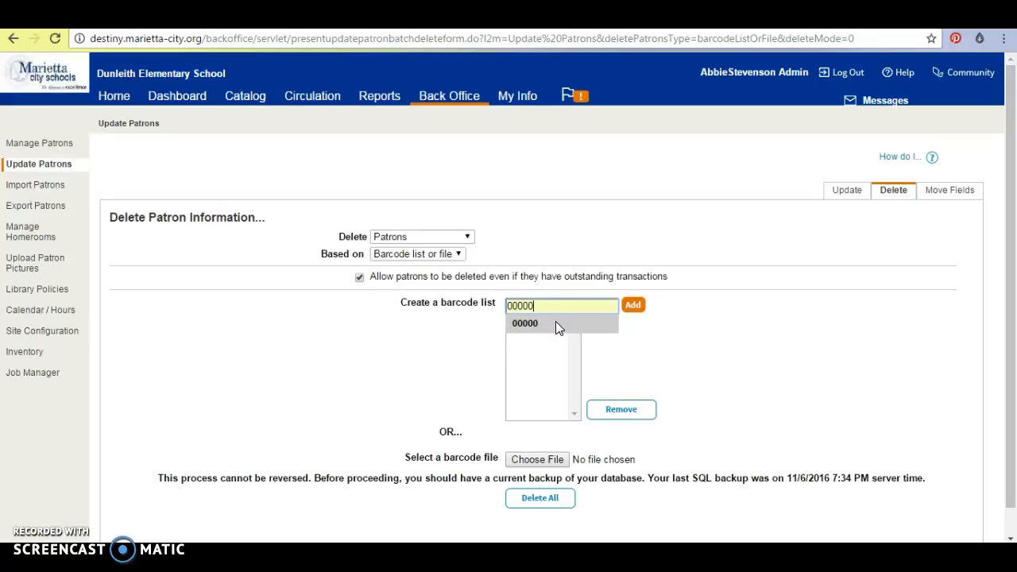
click(555, 323)
click(635, 310)
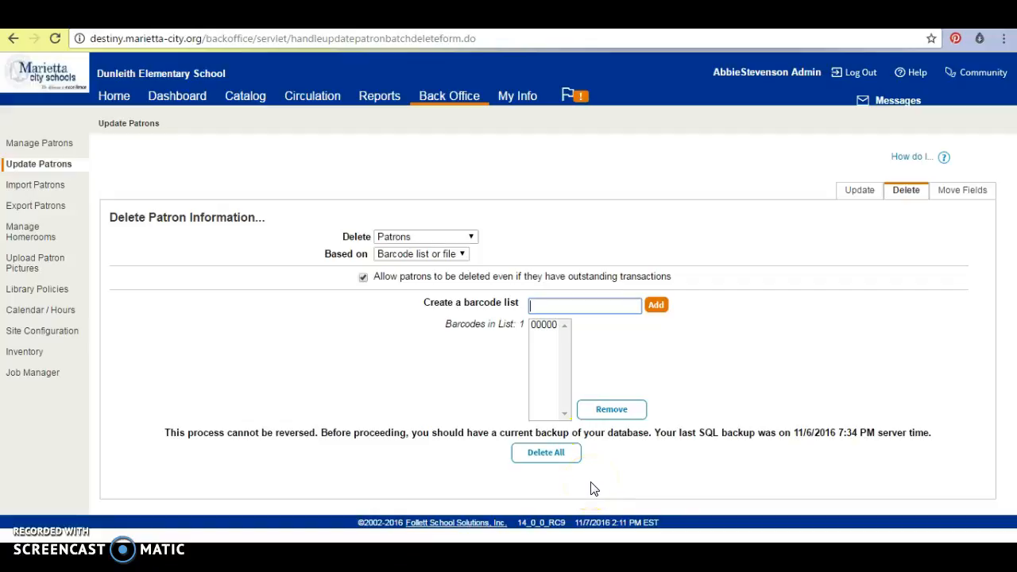
Remove the placeholder barcode from the patron deletion list
click(542, 327)
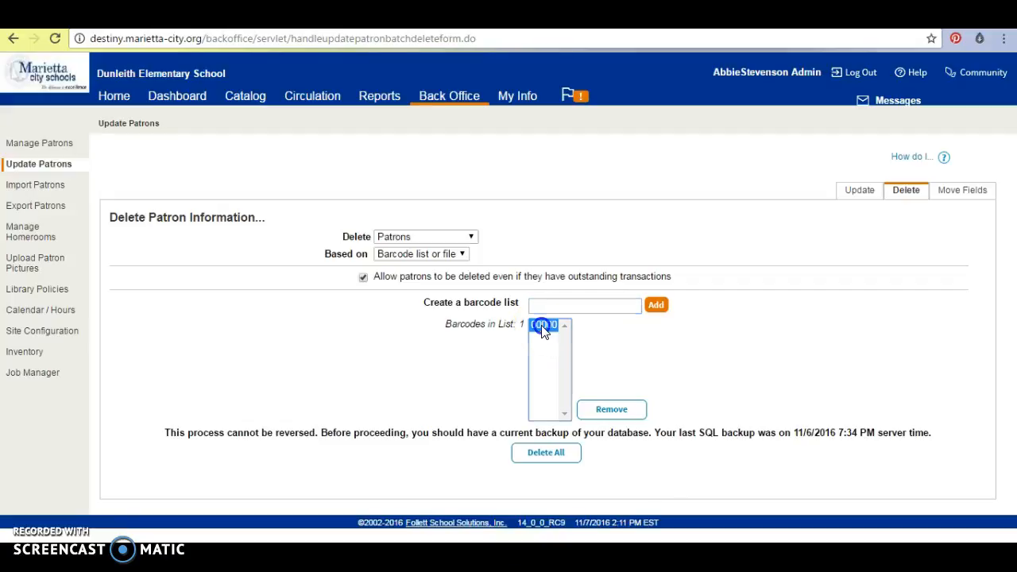
click(613, 413)
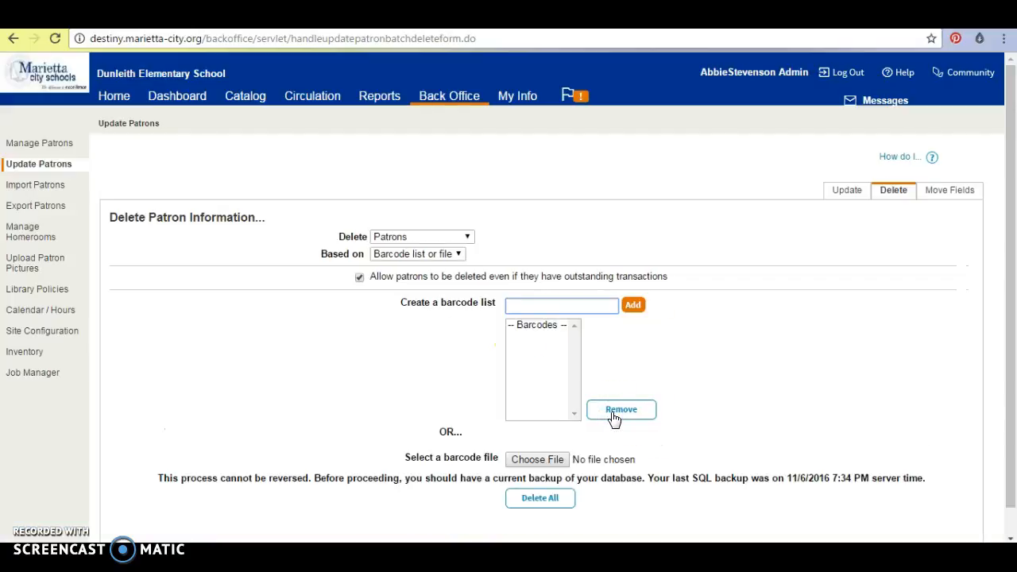